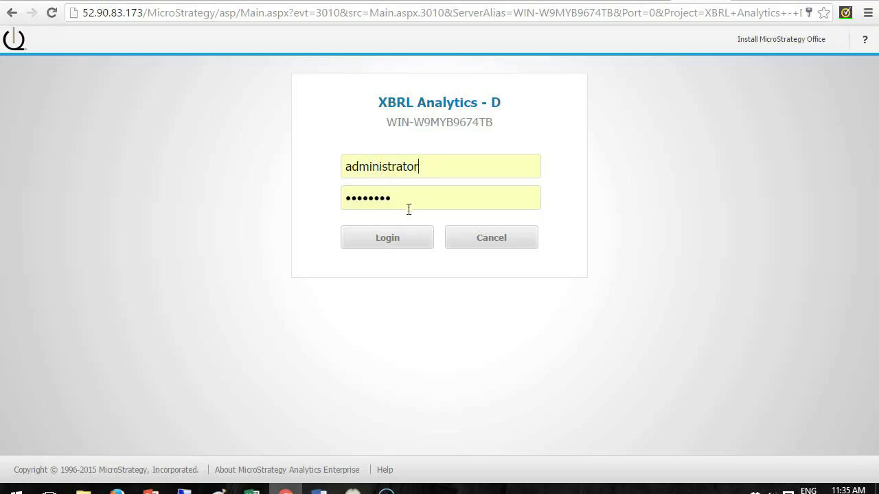
Log in and open the Grid to Graph report from the Demo folder of Shared Reports
click(423, 236)
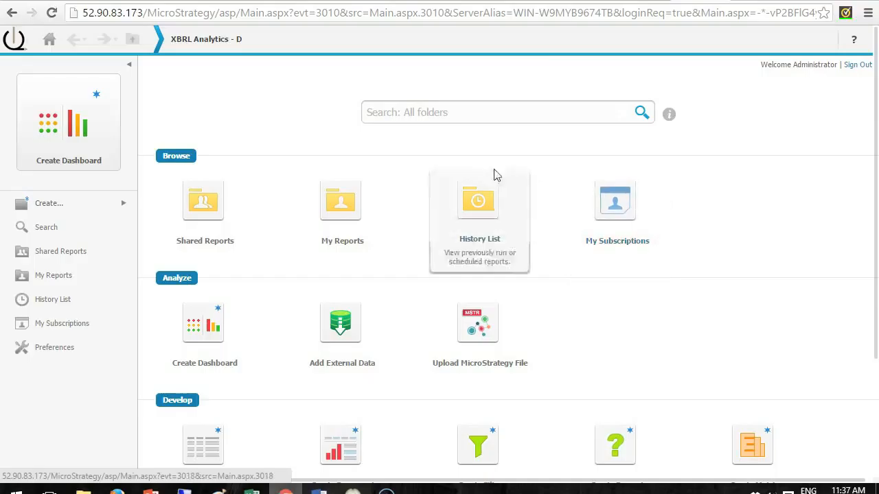
click(230, 221)
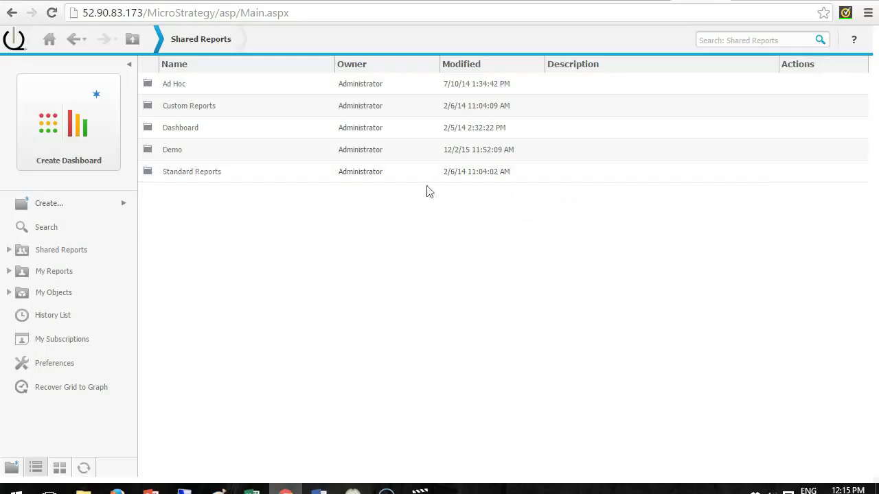
click(172, 149)
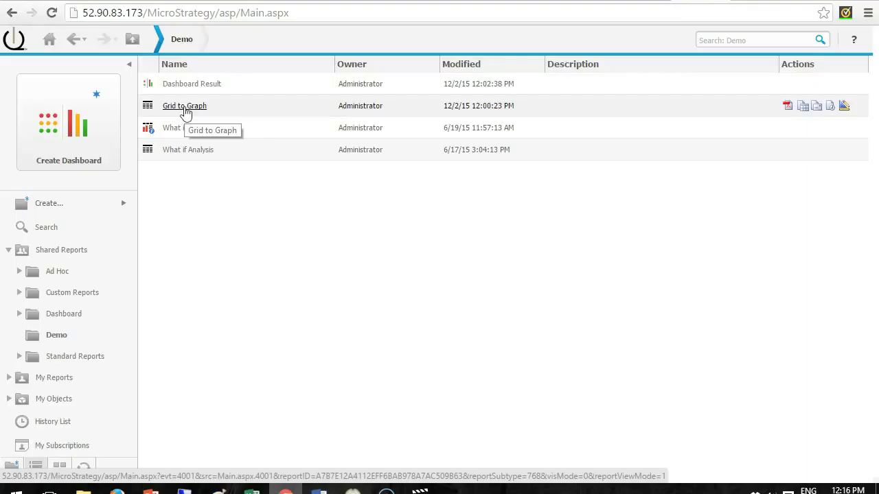
click(184, 106)
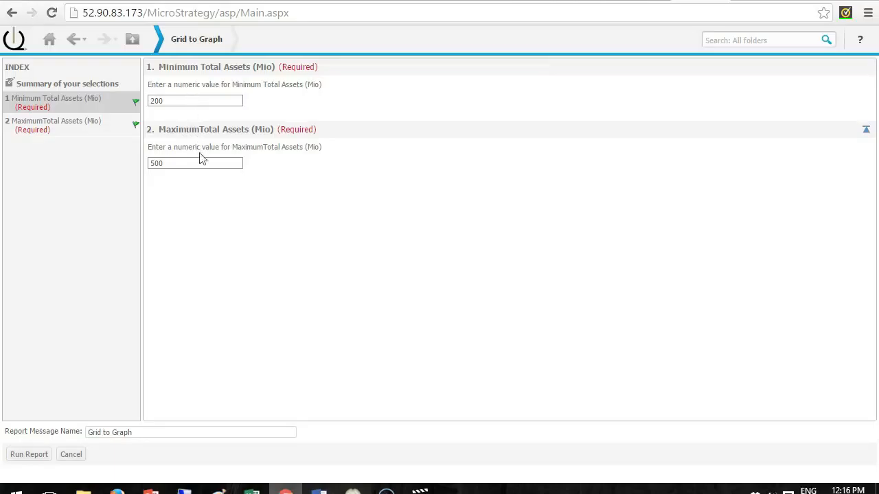
Set Minimum Total Assets (Mio) to 200 and run the report
click(210, 100)
key(BackSpace)
key(BackSpace)
key(BackSpace)
text(300)
key(BackSpace)
key(BackSpace)
key(BackSpace)
text(200)
click(45, 454)
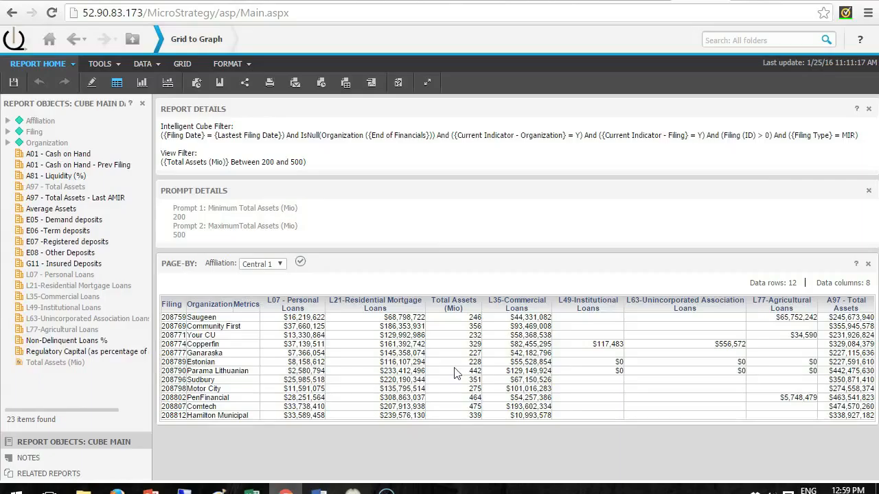
Switch the page-by Affiliation to Alliance and apply it
click(281, 269)
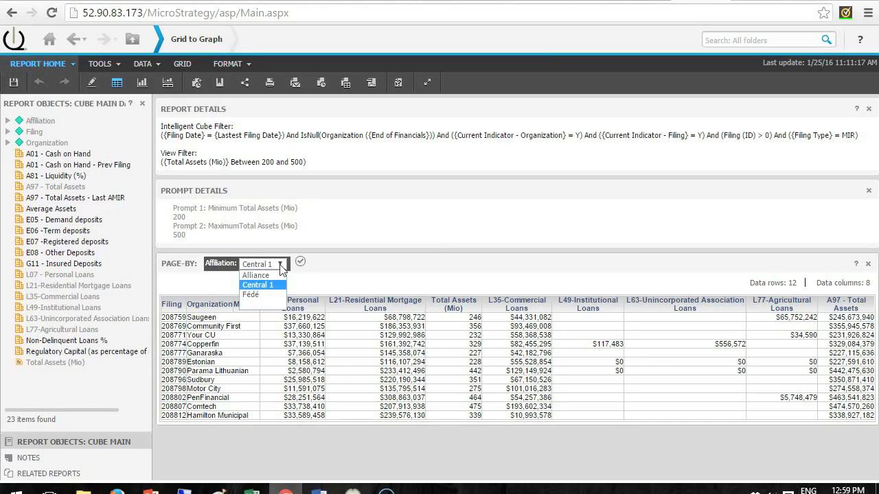
click(282, 281)
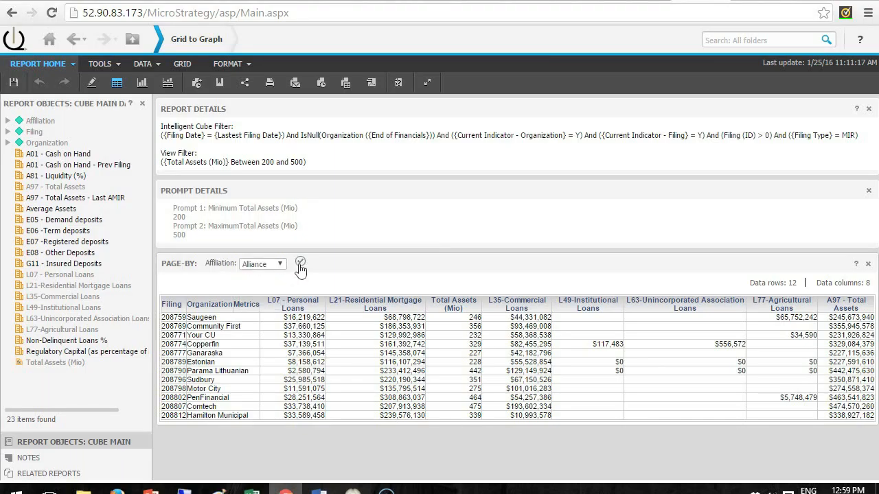
click(300, 265)
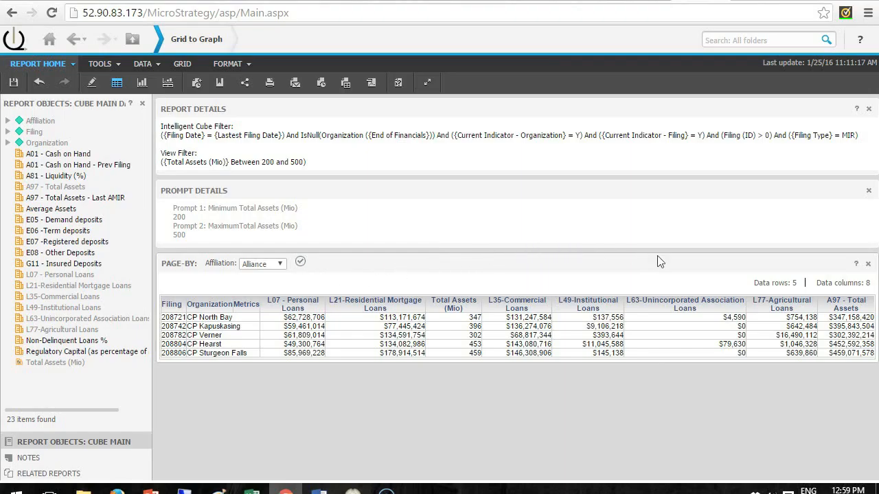
Remove every metric column except L07 - Personal Loans and L21-Residential Mortgage Loans from the grid
right_click(850, 309)
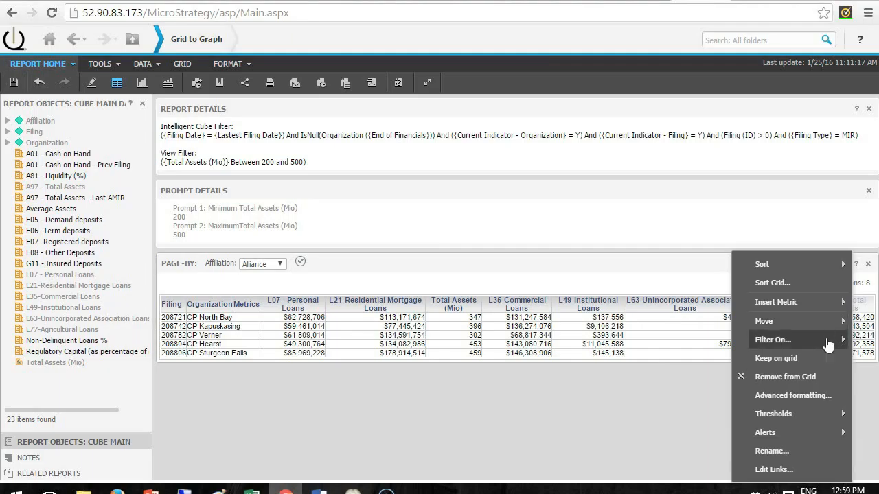
click(823, 379)
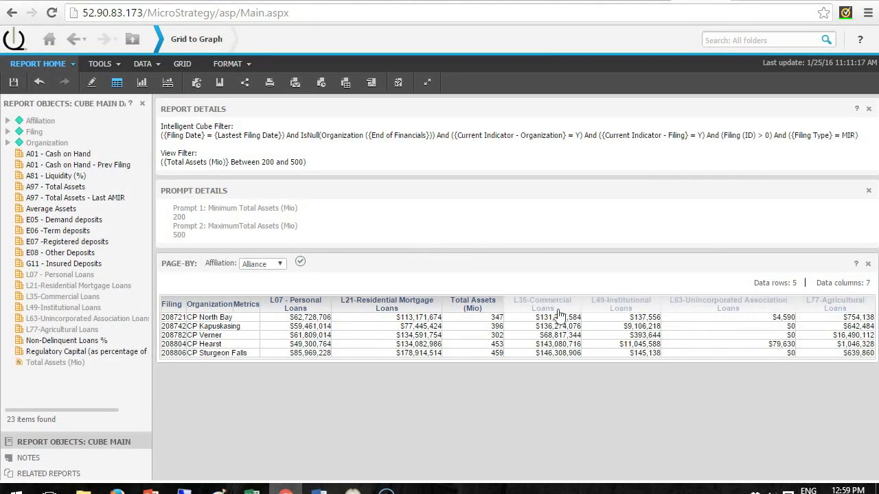
right_click(494, 310)
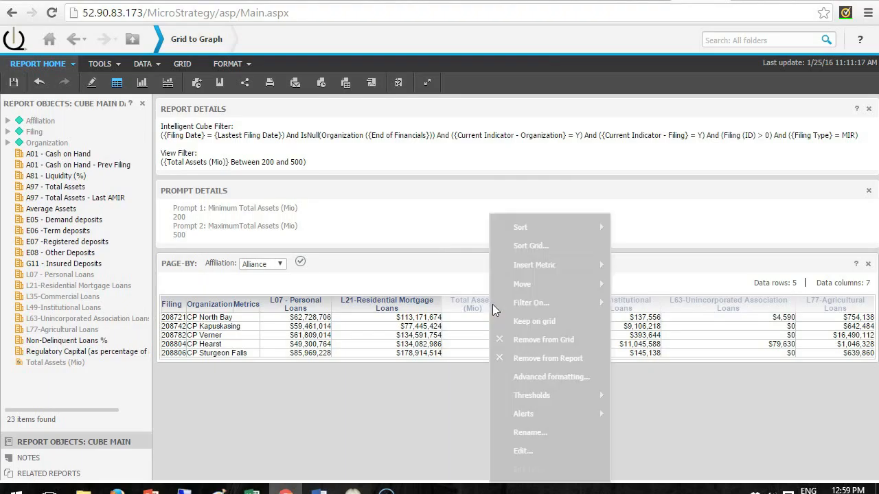
click(507, 347)
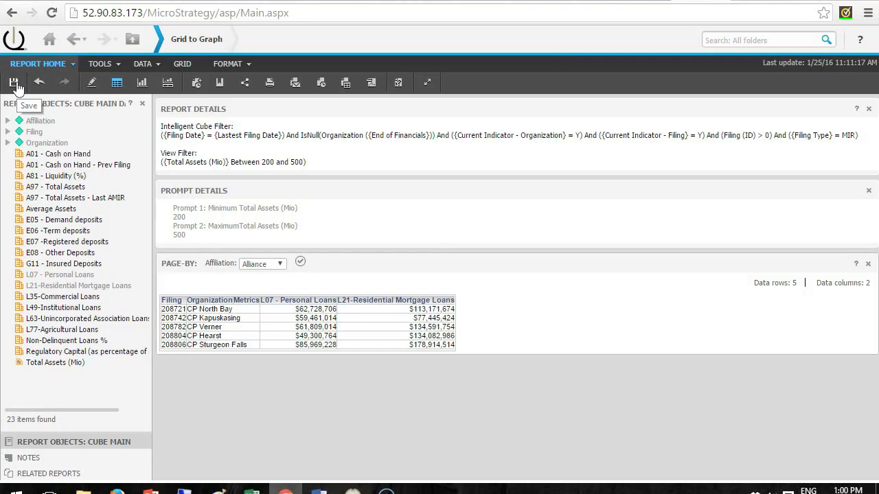
Switch the report to graph view
click(141, 84)
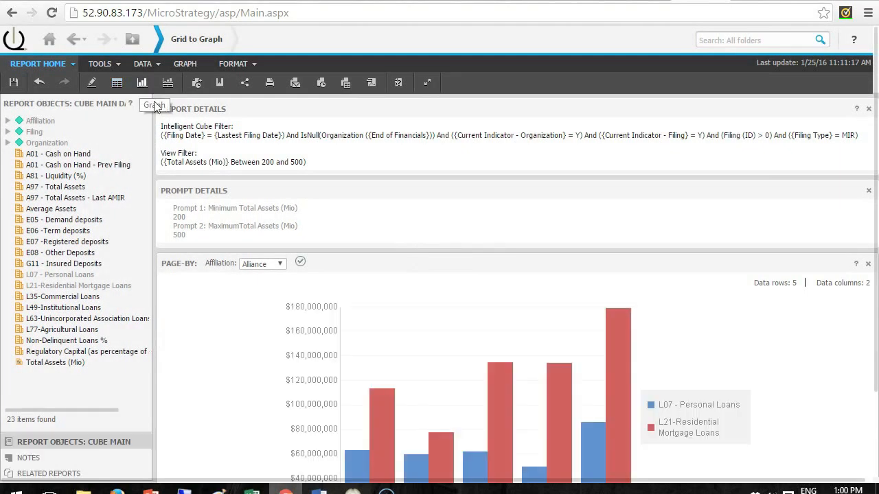
scroll(274, 219, down, 3)
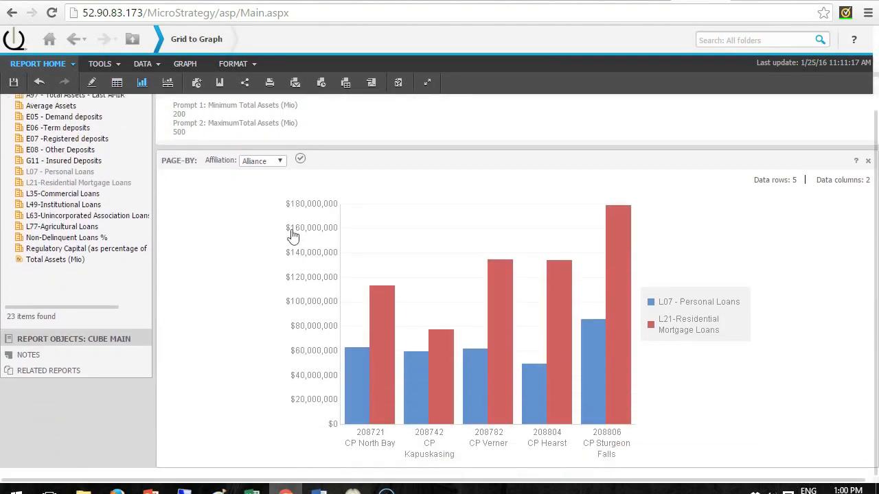
Browse the graph type gallery for the chart
click(185, 63)
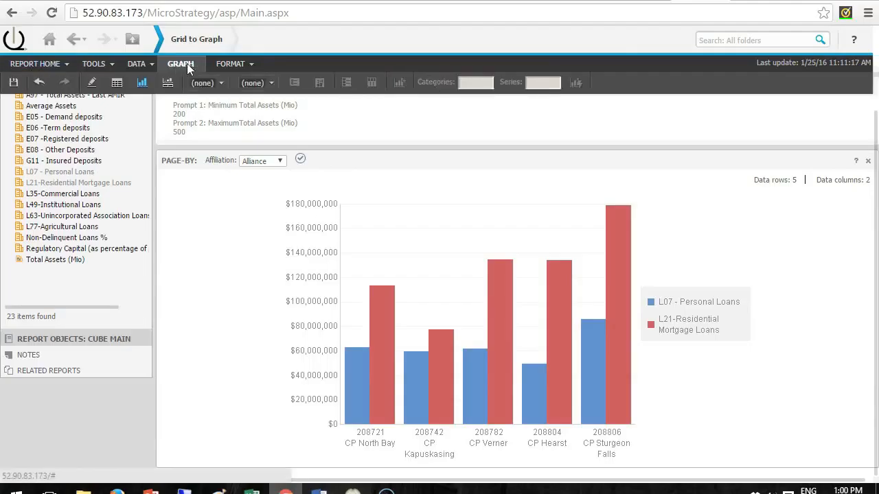
click(224, 82)
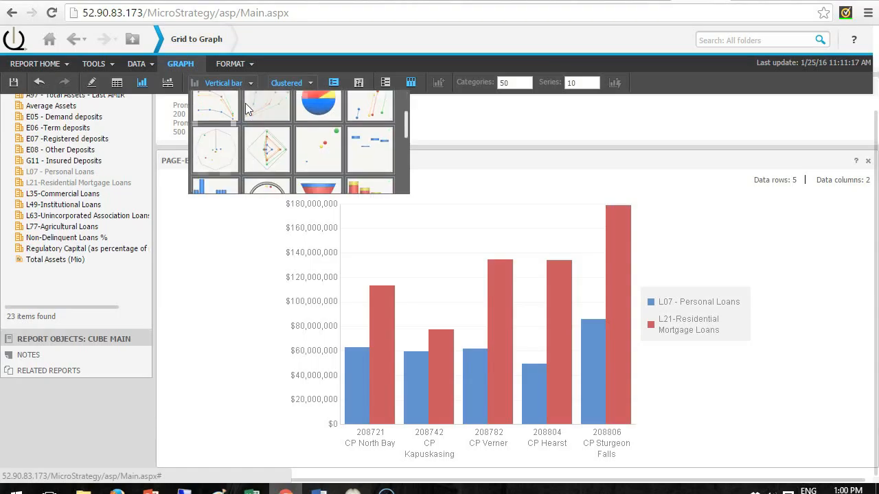
scroll(245, 105, down, 2)
scroll(245, 105, up, 2)
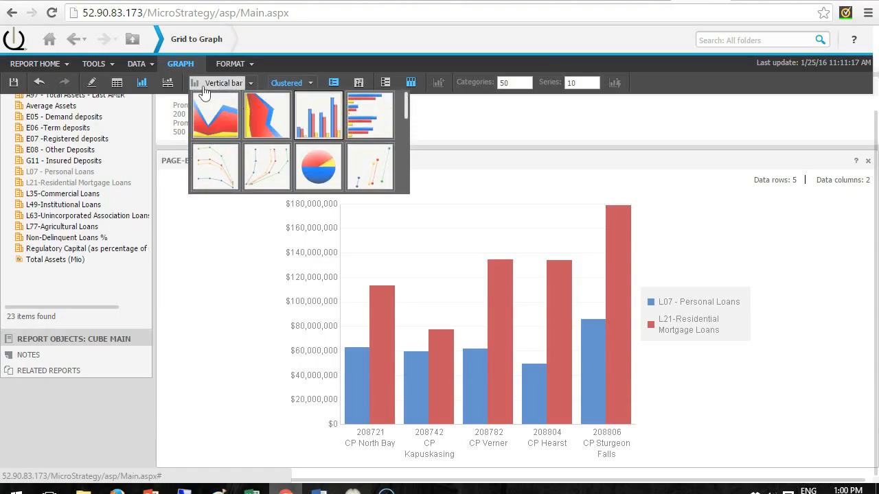
Display the report as both grid and graph together
click(65, 64)
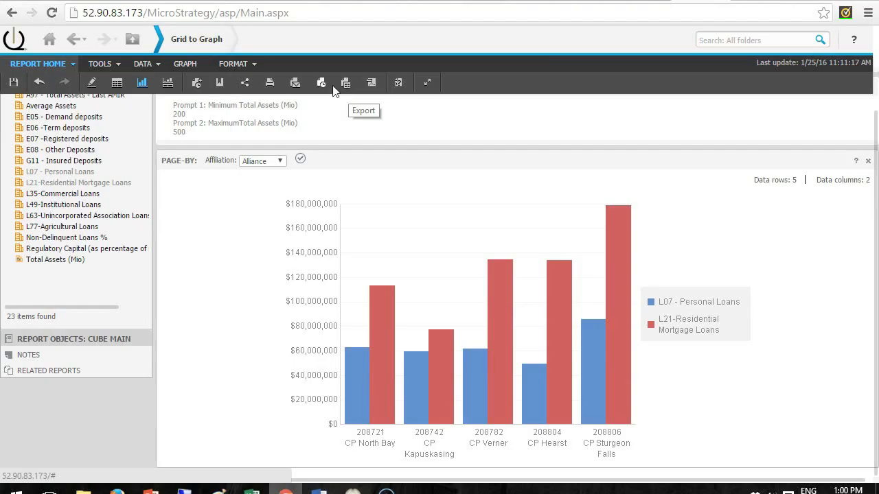
click(167, 82)
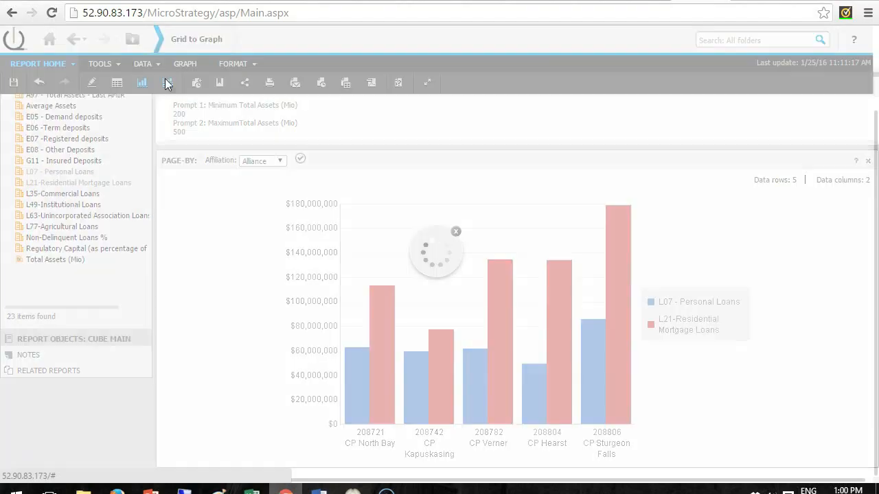
scroll(335, 258, down, 2)
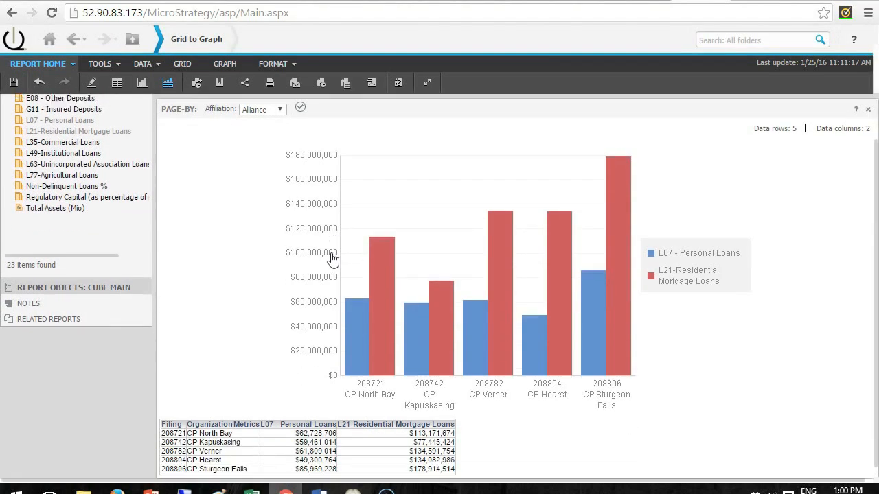
Open the alert options for the L21-Residential Mortgage Loans column in the grid
right_click(381, 419)
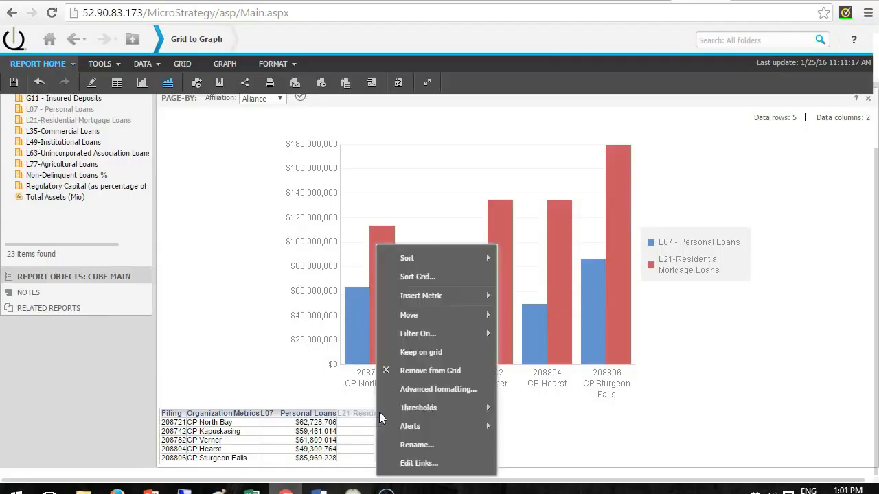
mouse_move(402, 429)
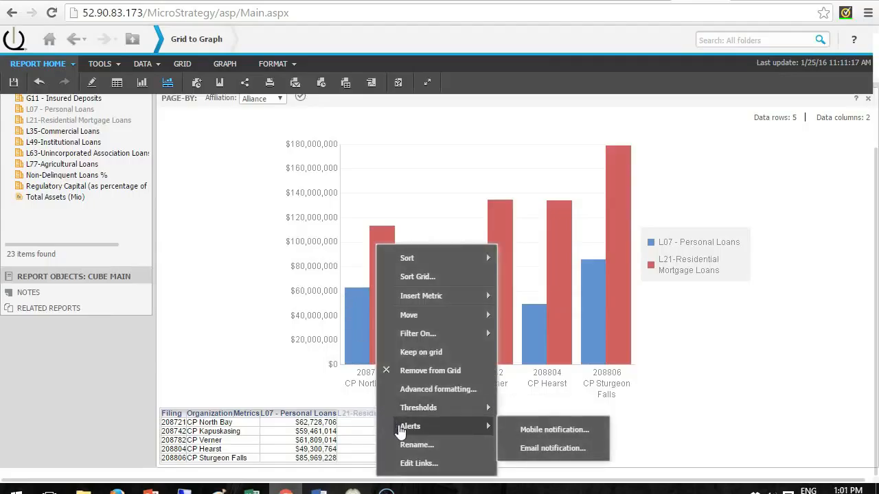